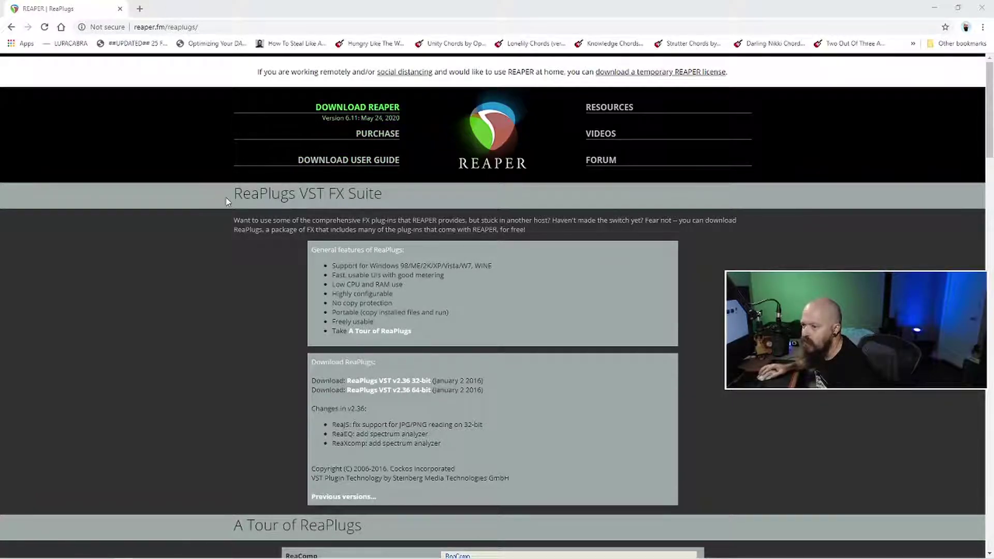
Step: Highlight the ReaPlugs VST FX Suite heading and its feature list while scrolling down
drag(228, 199, 395, 201)
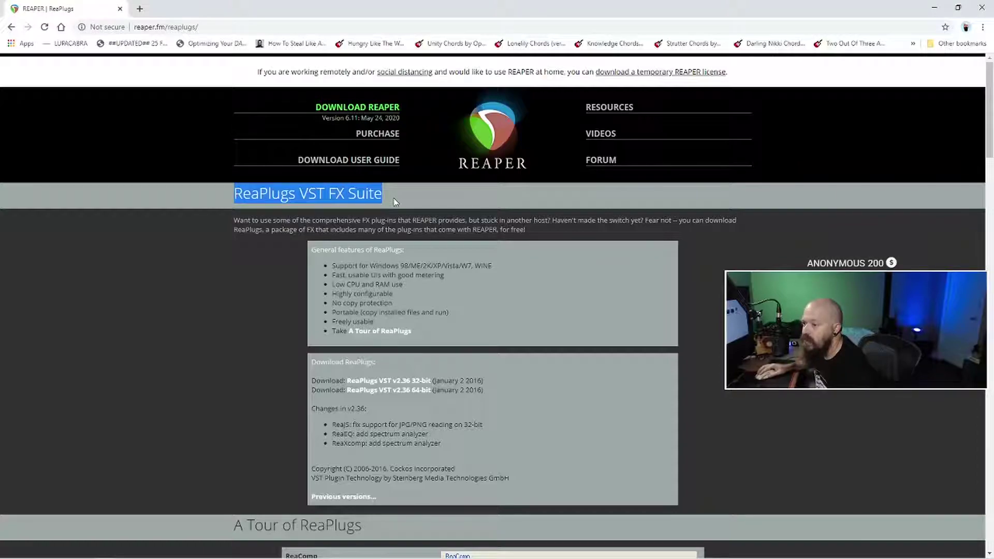
click(240, 296)
scroll(241, 296, down, 2)
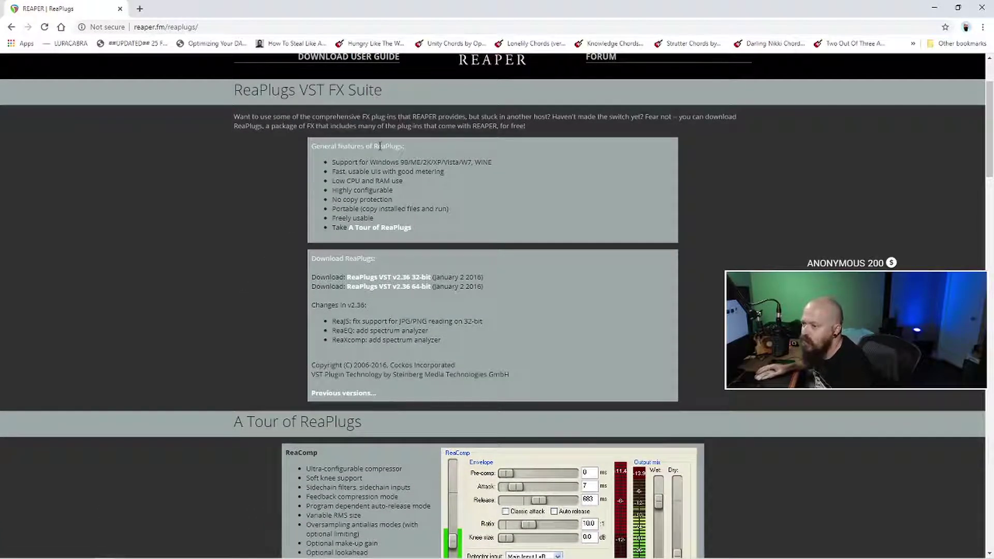
drag(370, 167, 481, 228)
click(481, 229)
Step: Zoom in on the Download ReaPlugs links with Ctrl+plus, then reset the page zoom
scroll(464, 231, down, 2)
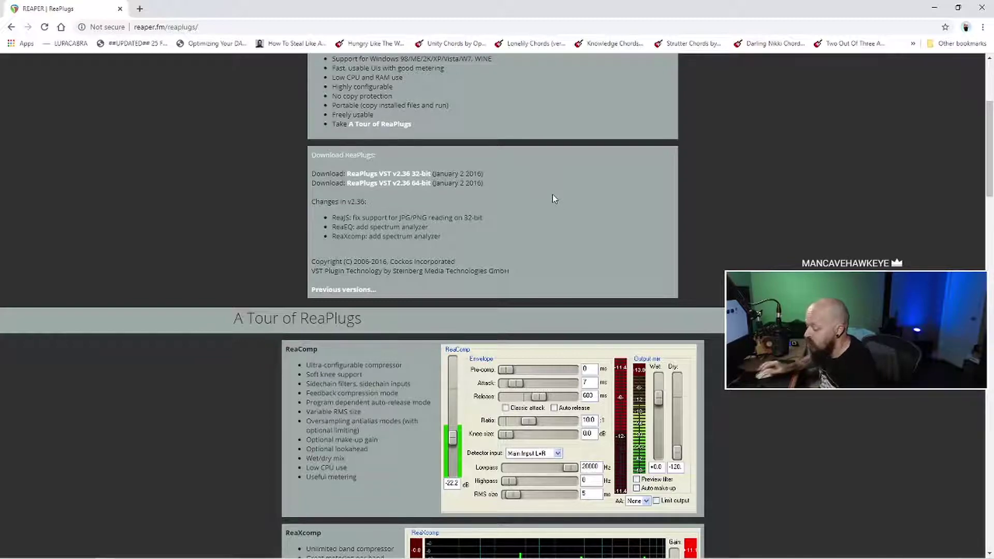
key(ctrl+plus)
key(ctrl+plus)
key(ctrl+plus)
key(ctrl+plus)
key(ctrl+plus)
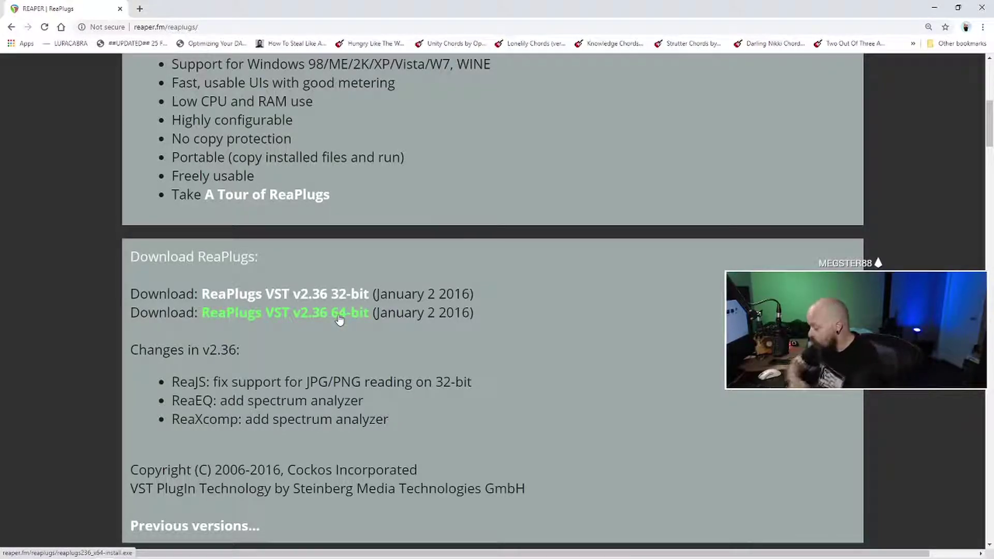
key(ctrl+0)
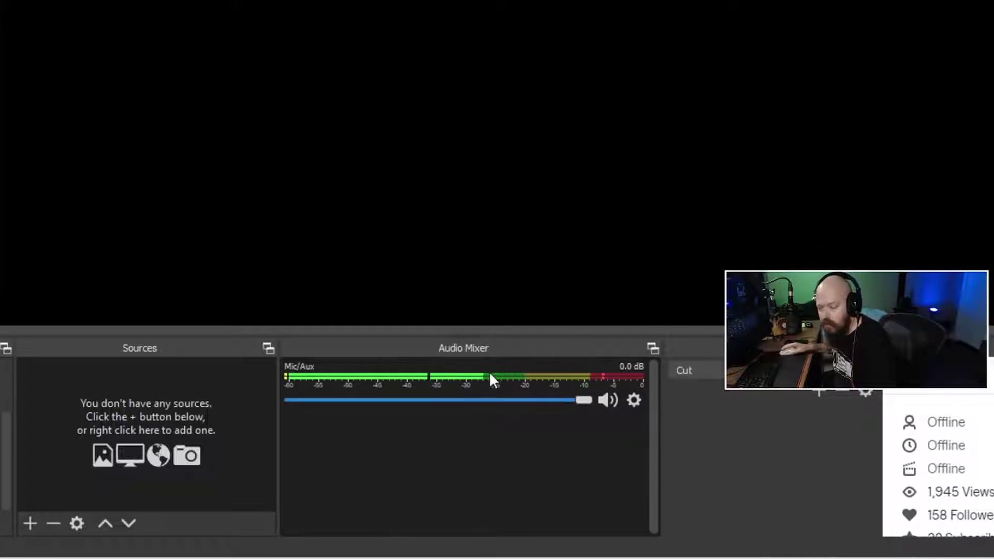
right_click(455, 375)
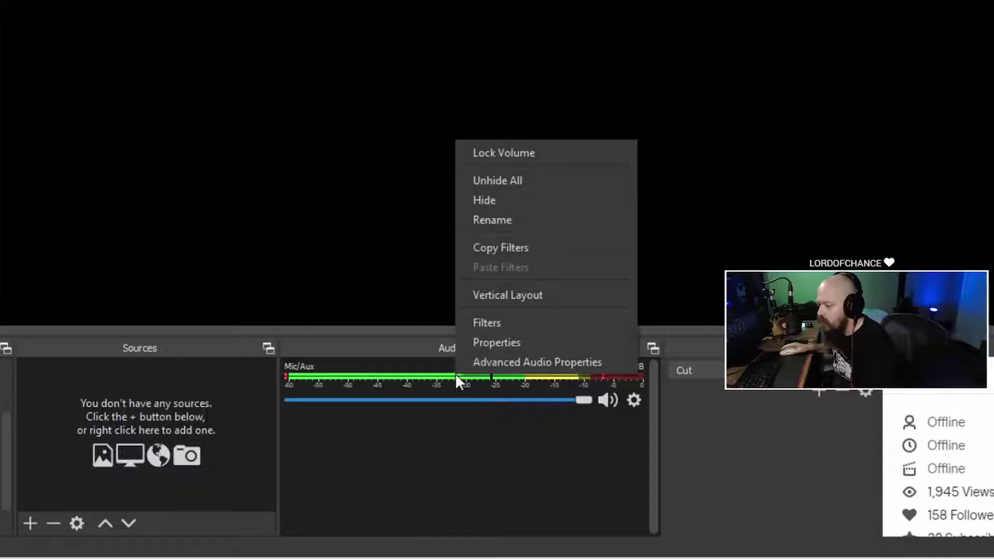
click(521, 363)
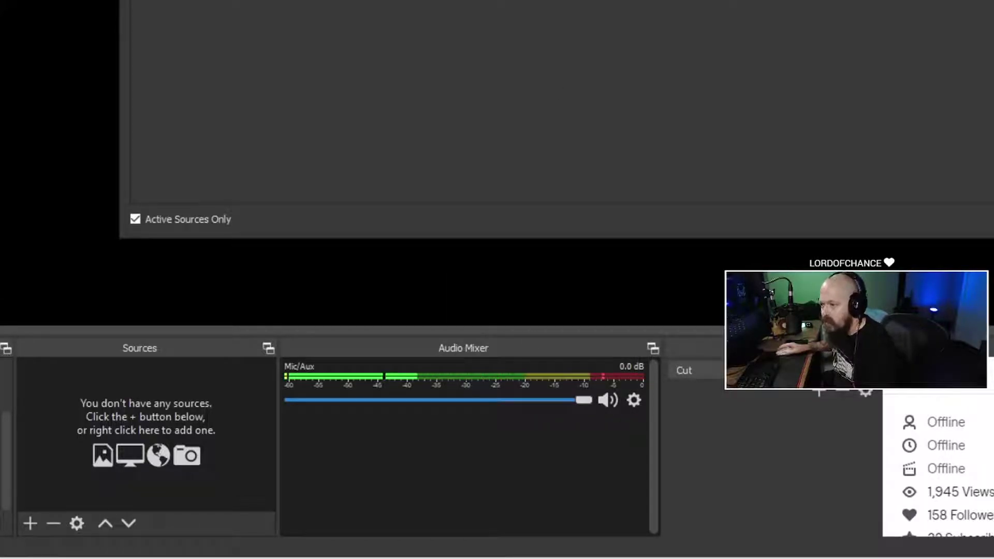
drag(579, 0, 484, 174)
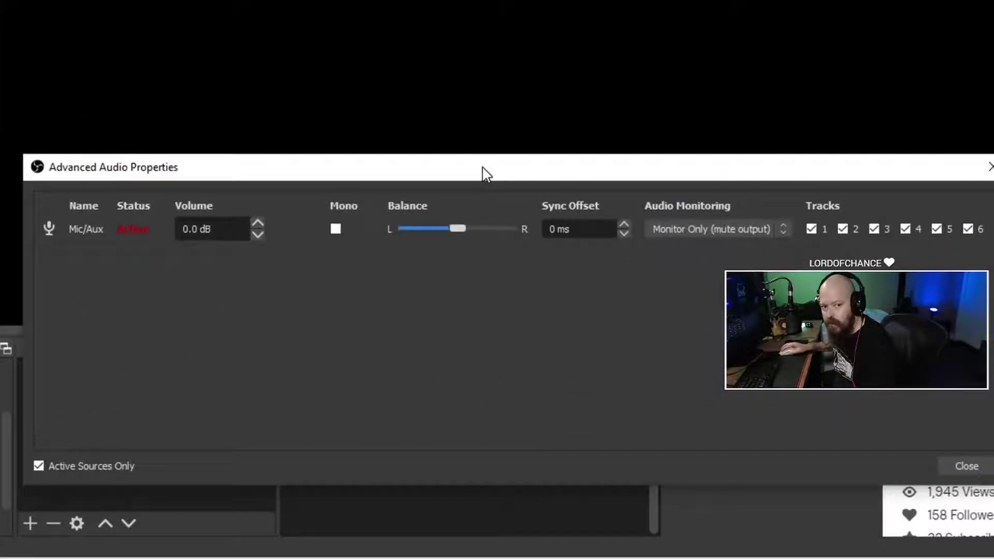
click(713, 228)
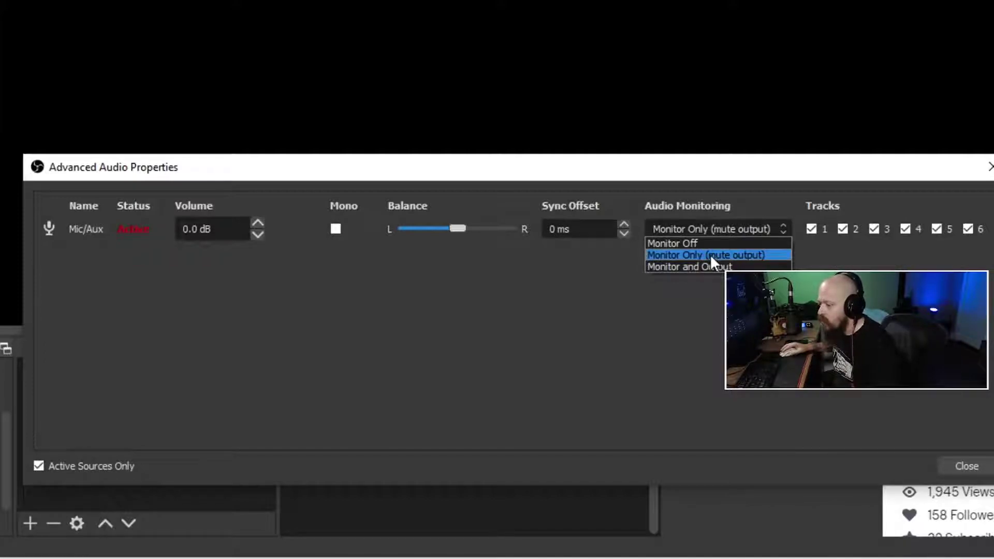
click(741, 254)
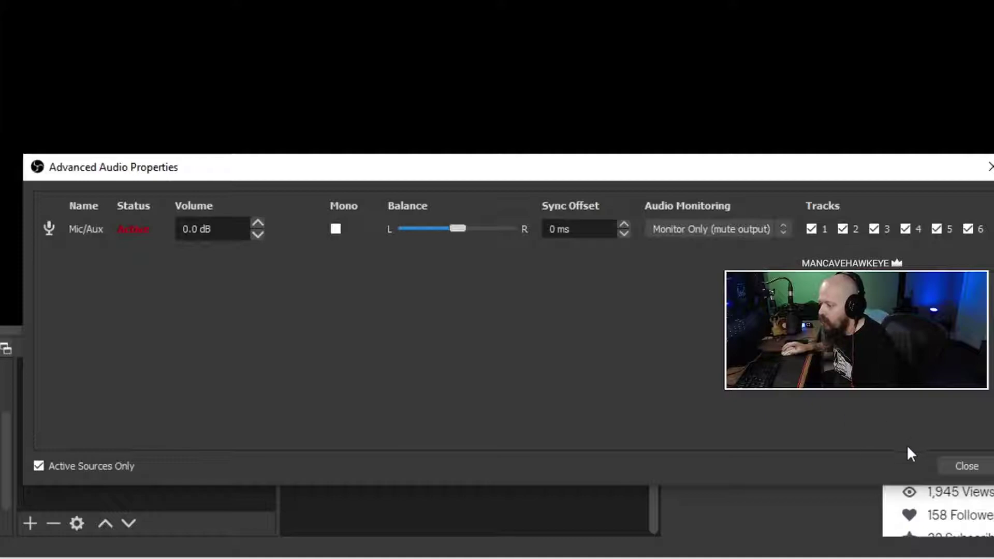
click(965, 468)
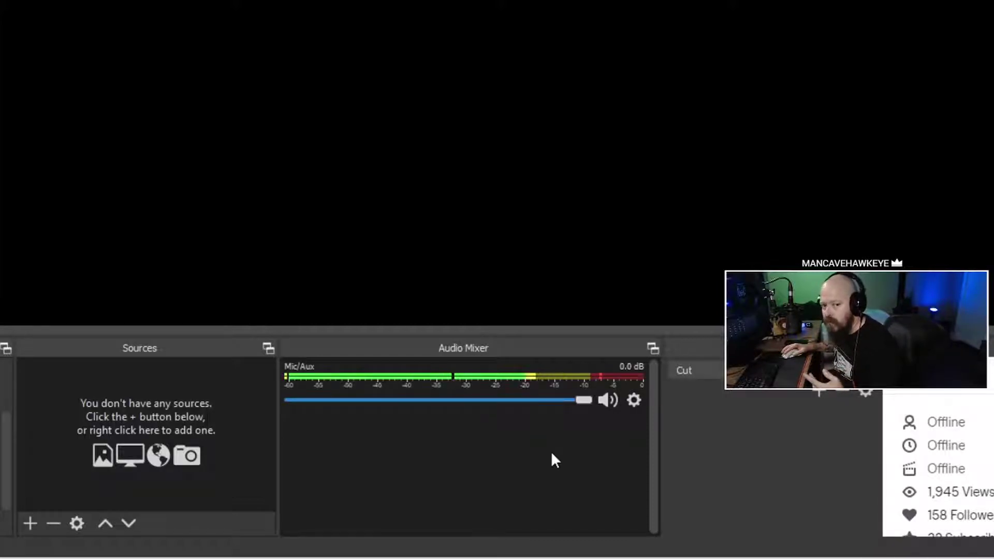
Step: Add a VST 2.x Plug-in filter named Gate to Mic/Aux with reagate-standalone loaded
right_click(508, 377)
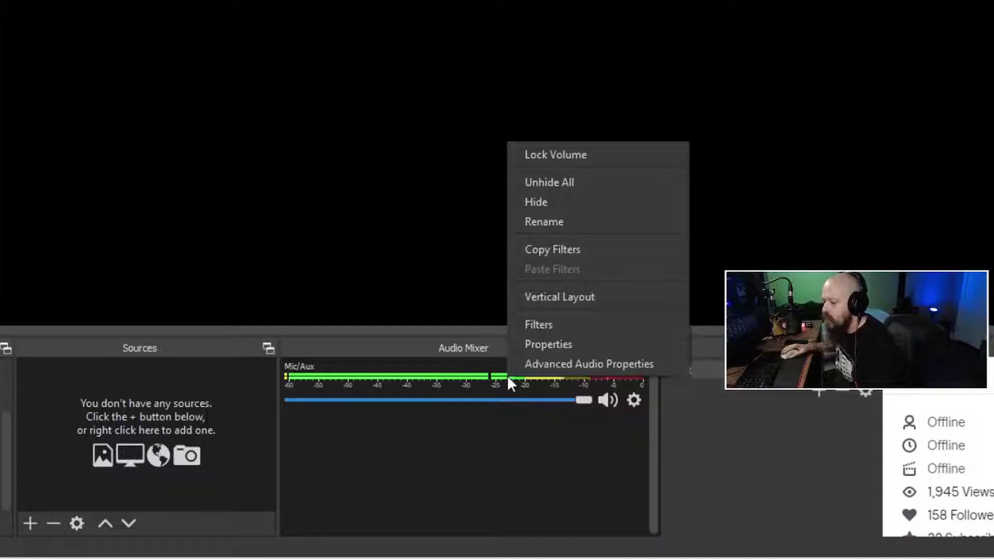
click(548, 328)
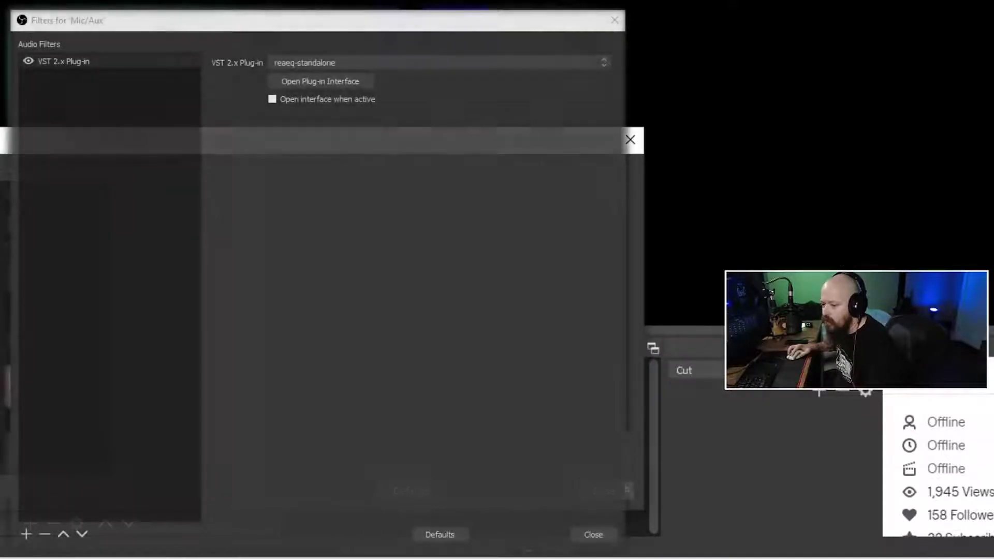
click(26, 531)
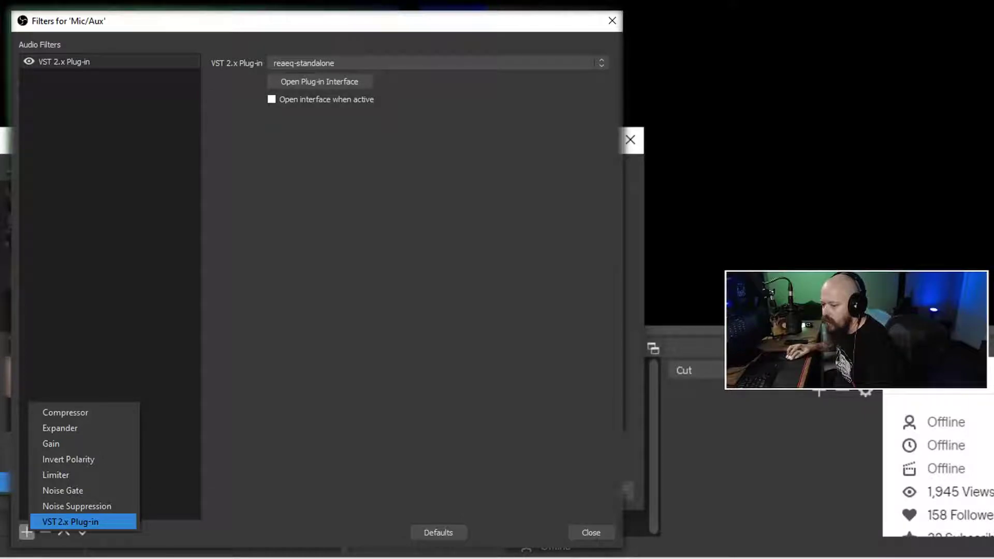
click(83, 521)
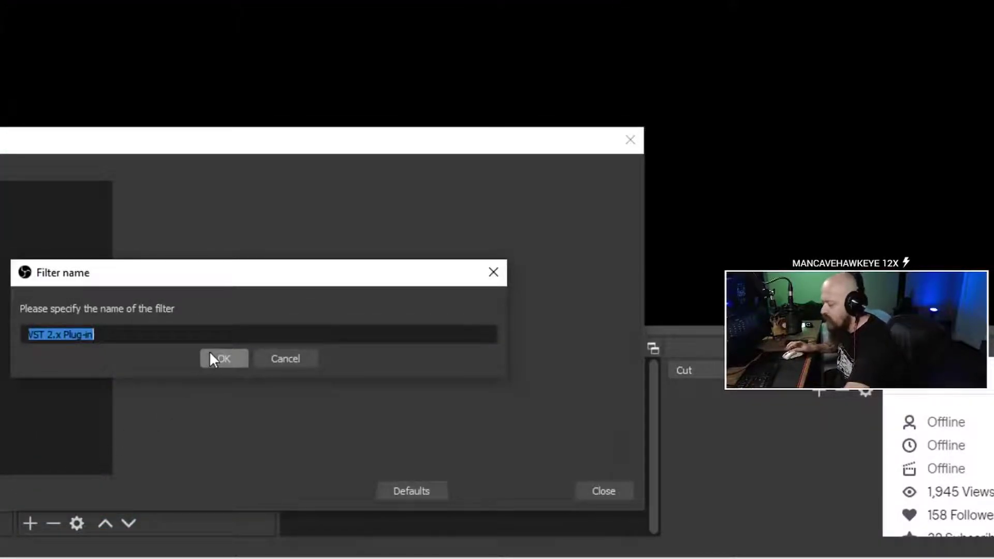
text(Gate)
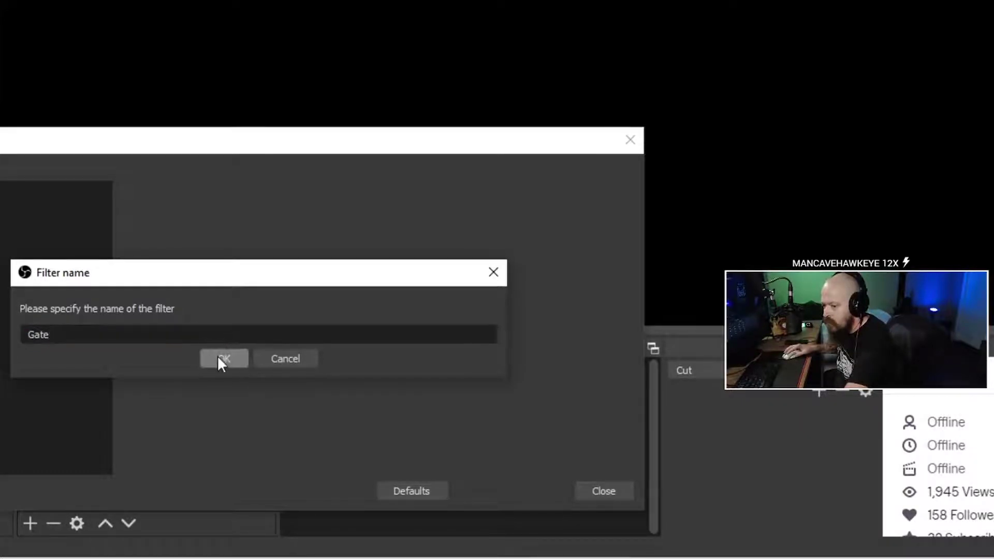
click(217, 357)
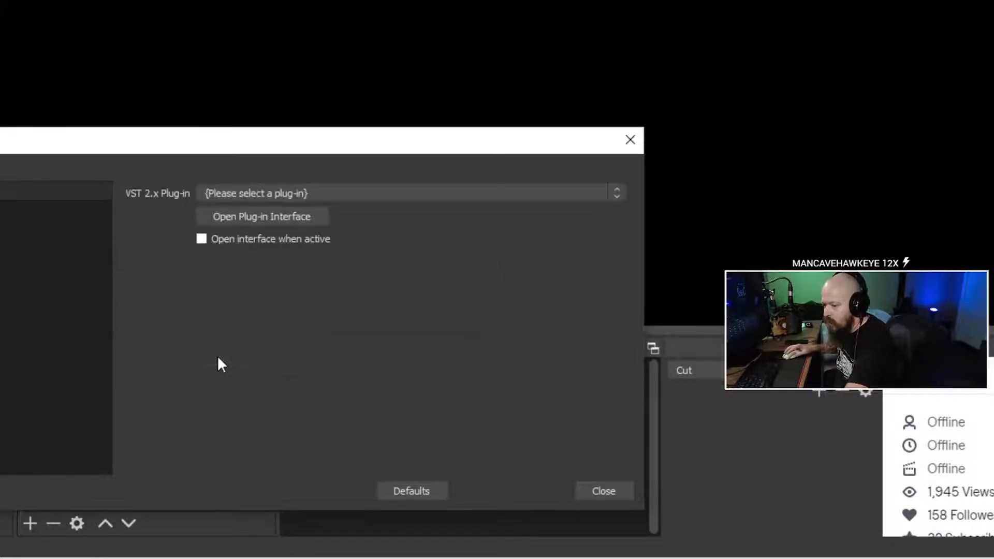
click(384, 200)
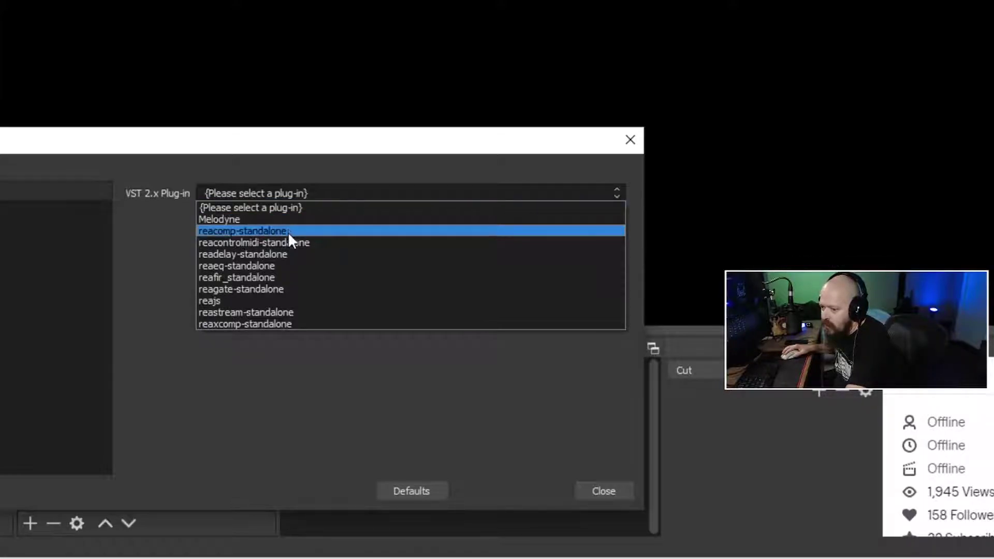
click(281, 294)
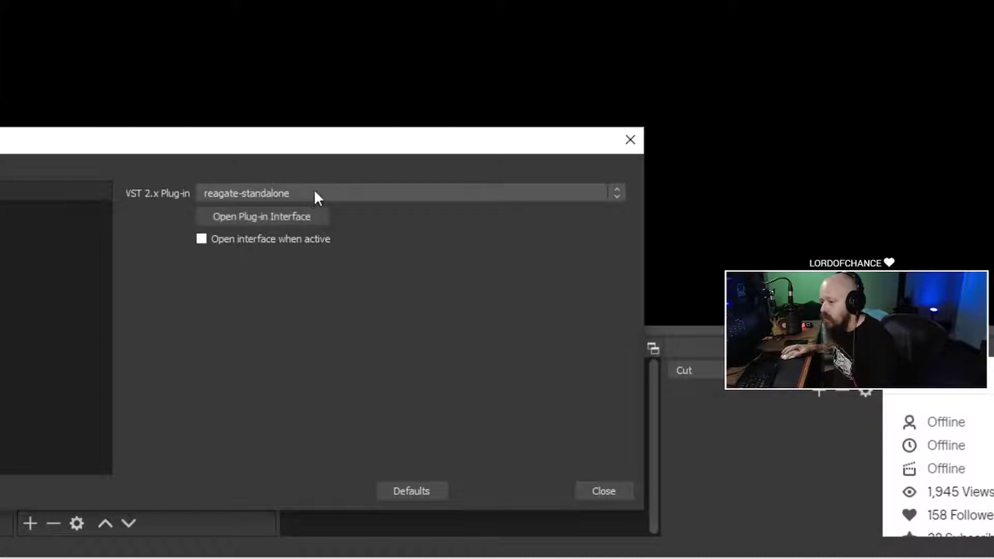
Step: Raise the ReaGate threshold from -inf to about -30.7 dB and close the plug-in window
click(278, 216)
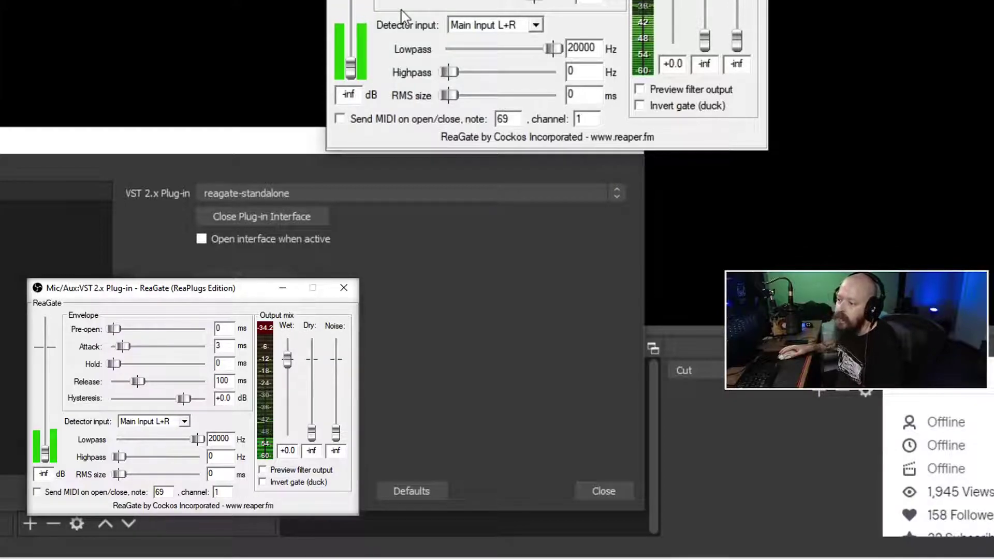
drag(346, 70, 354, 17)
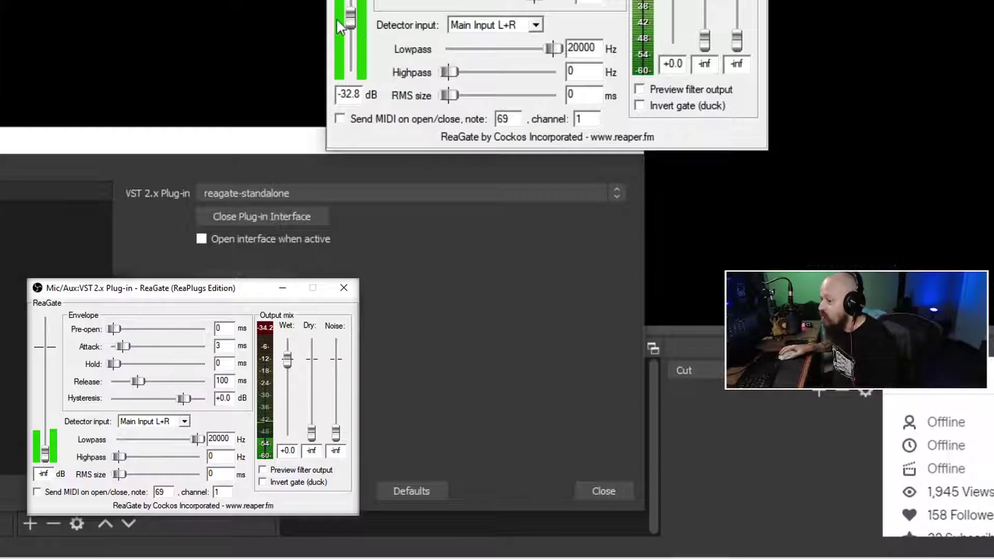
drag(349, 17, 349, 14)
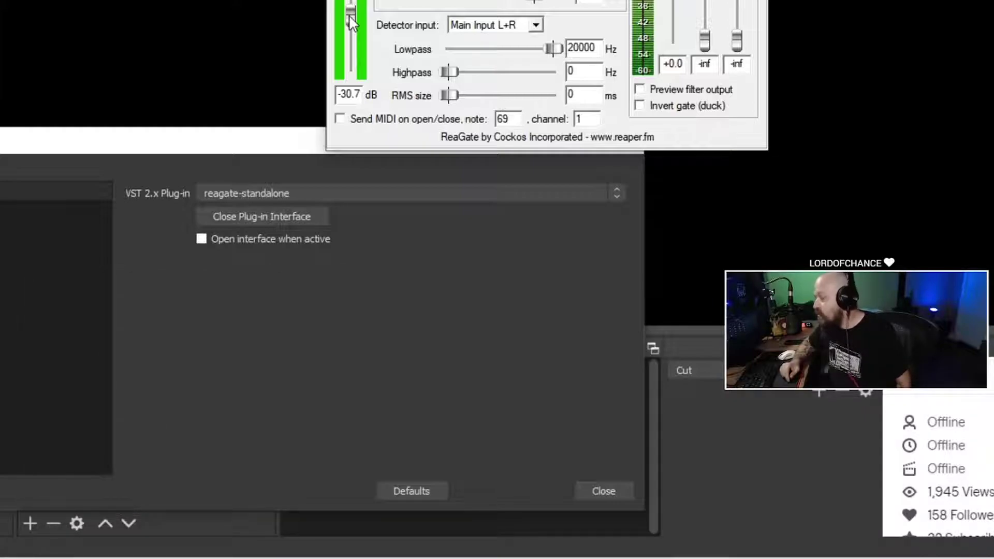
click(29, 286)
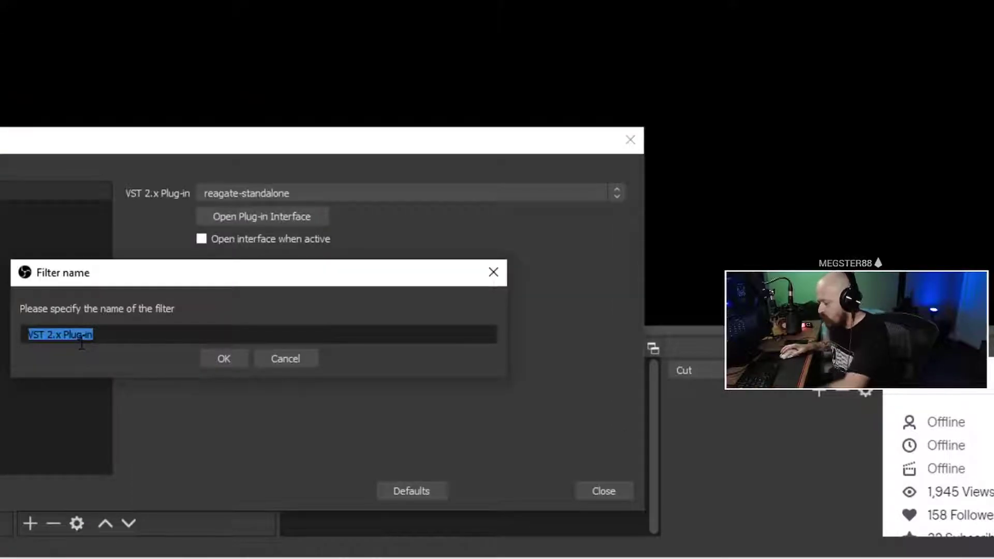
Step: Name the new VST filter EQ and load reaeq-standalone into it
text(EQ)
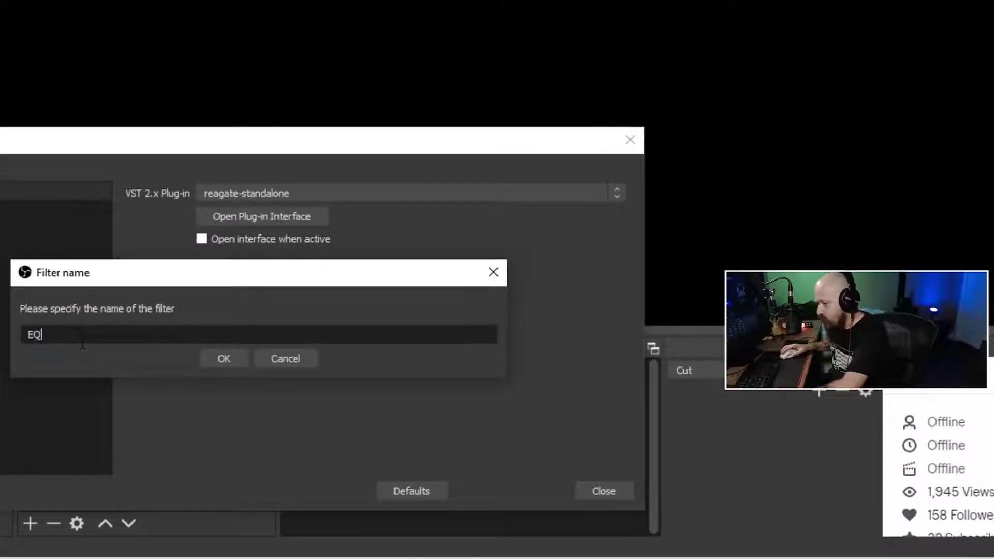
click(218, 359)
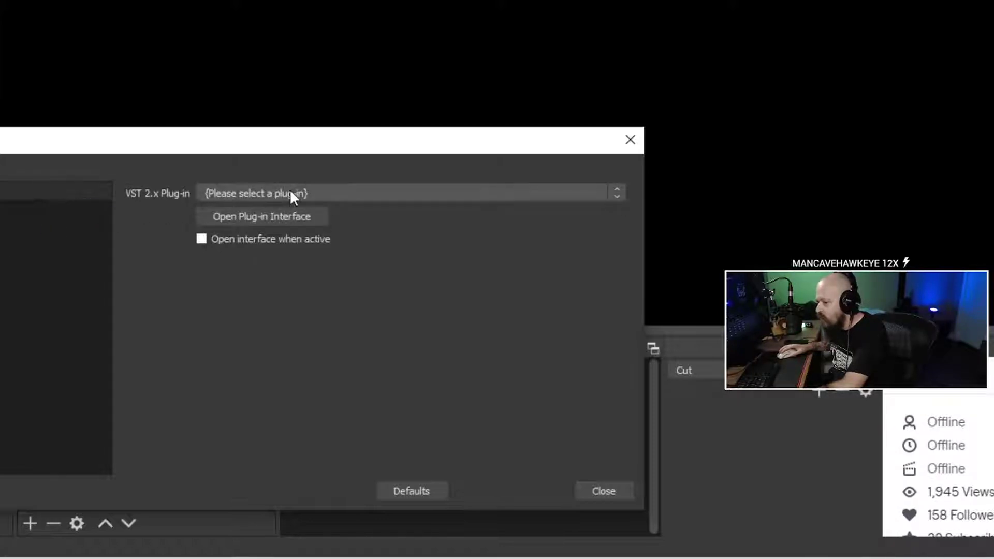
click(333, 197)
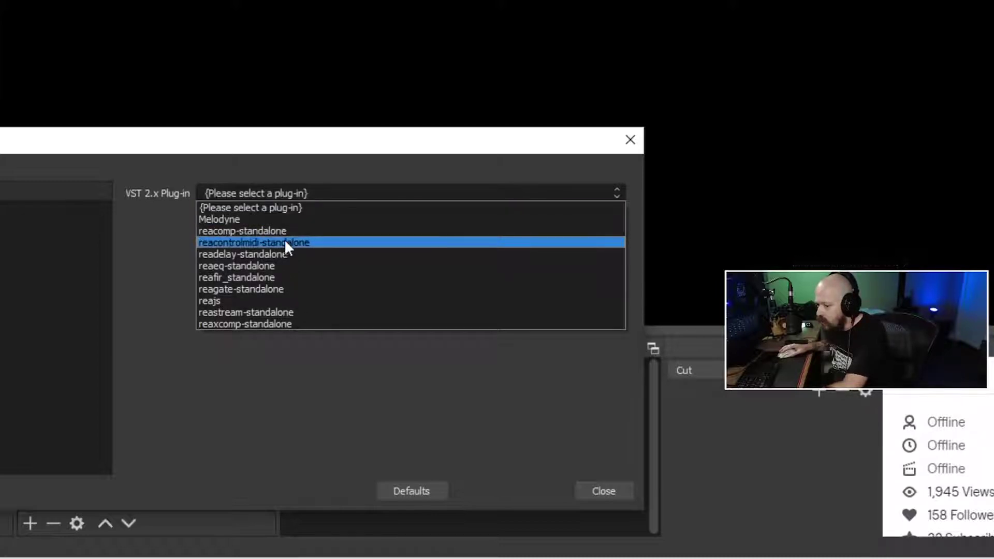
click(266, 265)
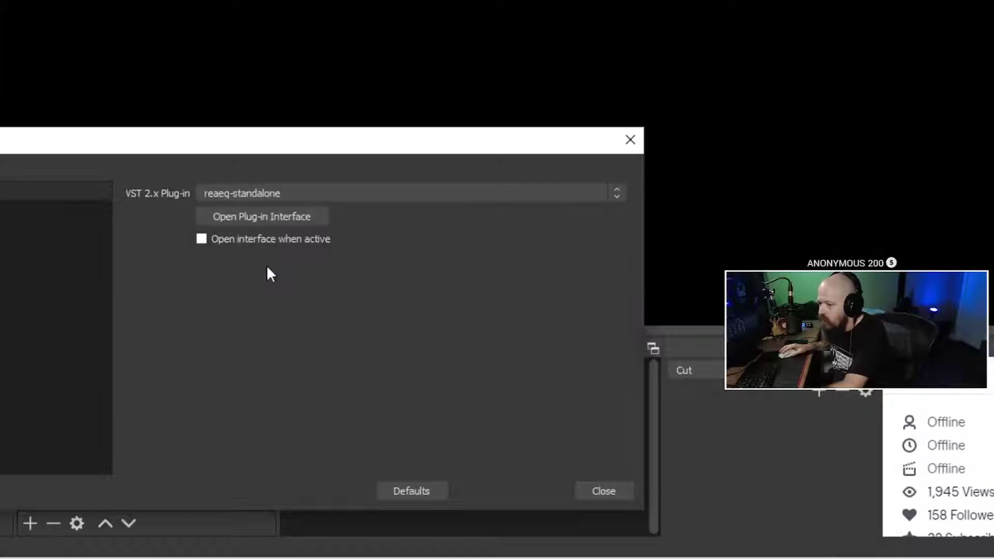
Step: In ReaEQ, drag band 1's low shelf to 37.1 Hz at -120 dB
click(269, 220)
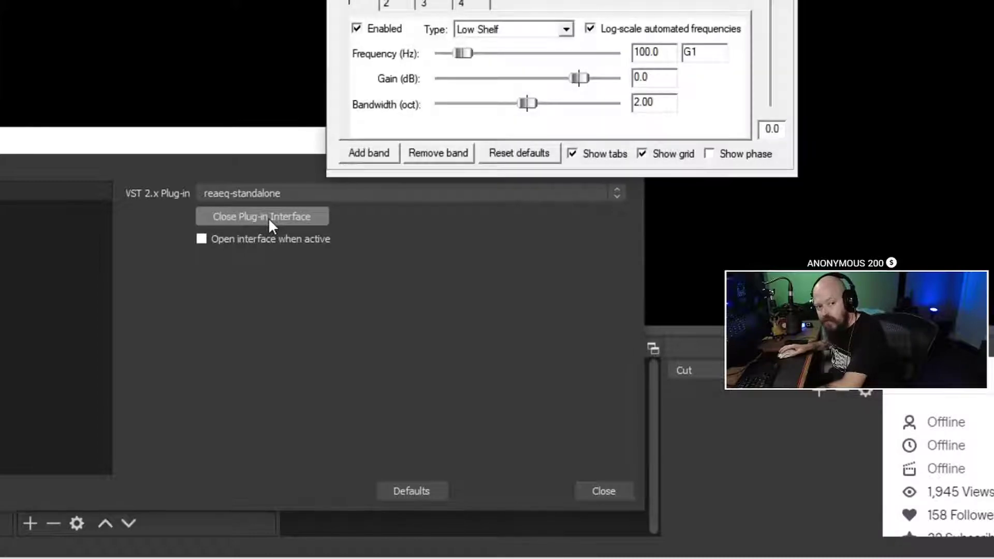
drag(582, 0, 406, 149)
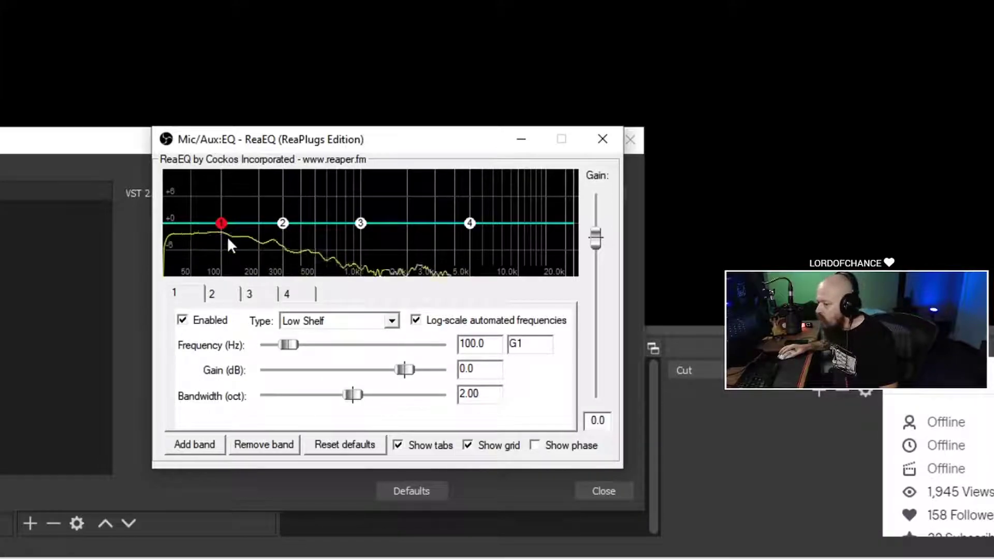
mouse_move(220, 232)
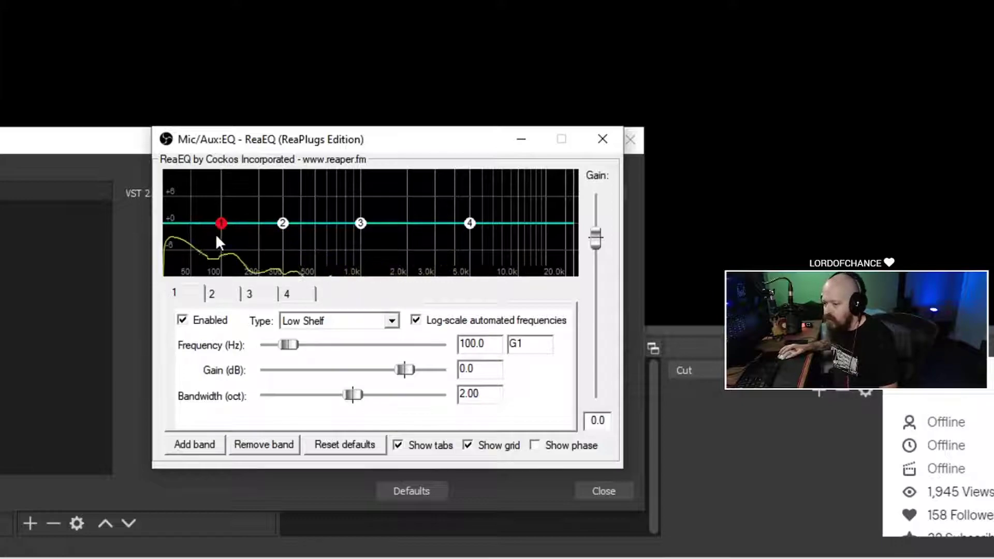
drag(222, 228, 185, 284)
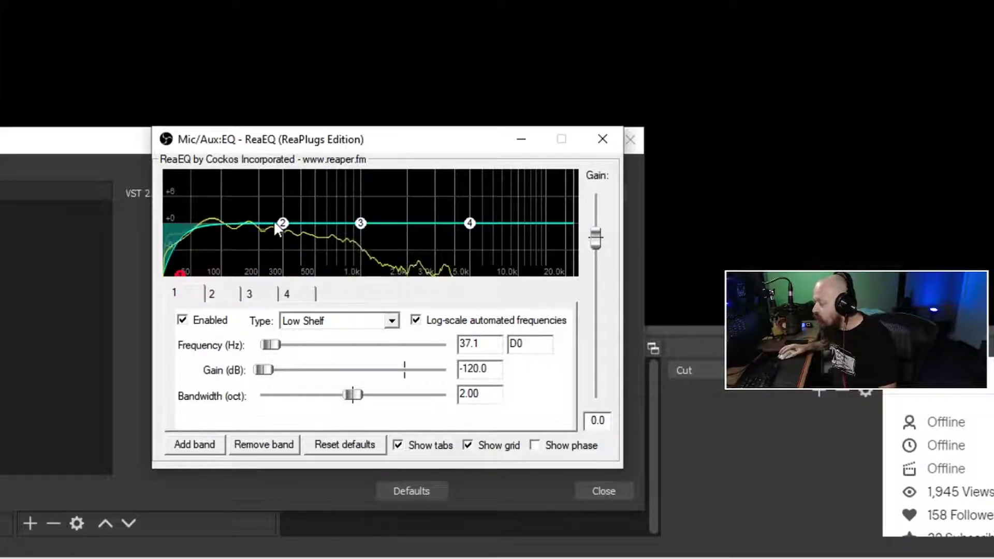
Step: Boost ReaEQ band 2 by 8.0 dB at 124.1 Hz and cut band 3 by 9.4 dB at 960.5 Hz
mouse_move(282, 229)
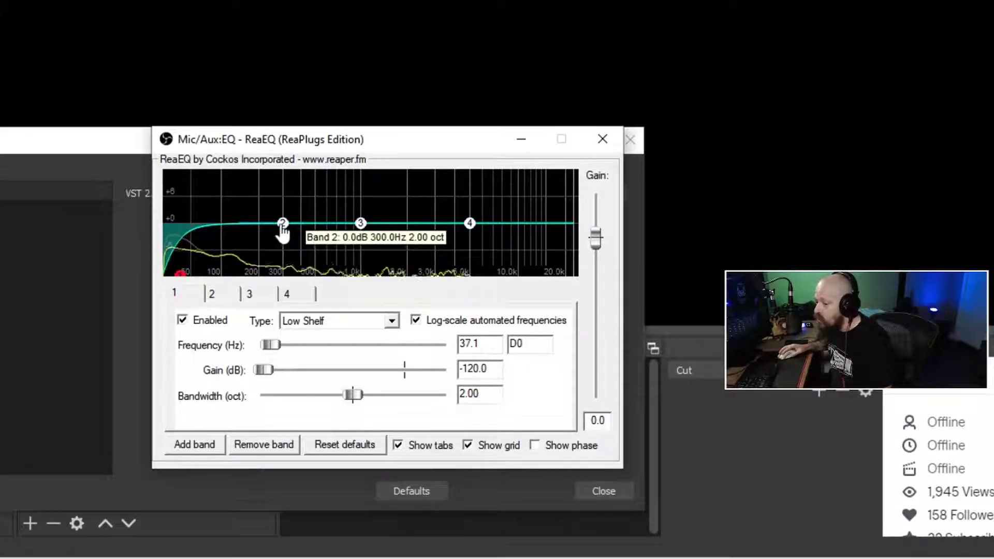
drag(282, 230, 233, 195)
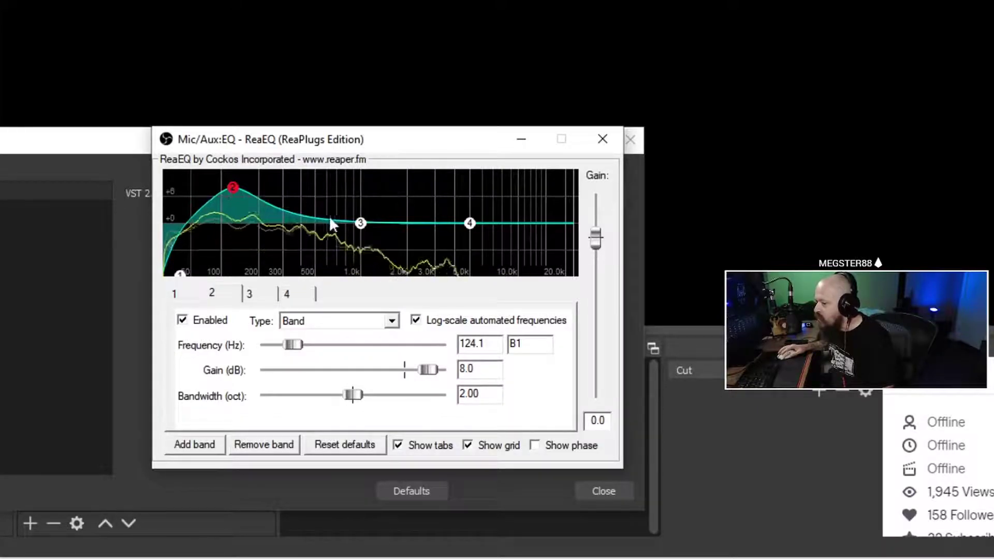
mouse_move(361, 223)
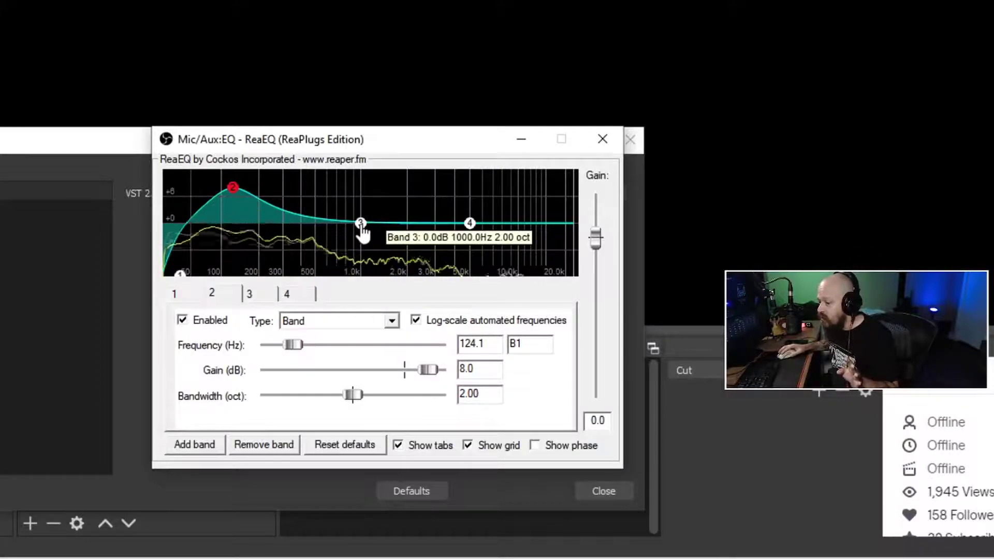
drag(362, 224, 360, 268)
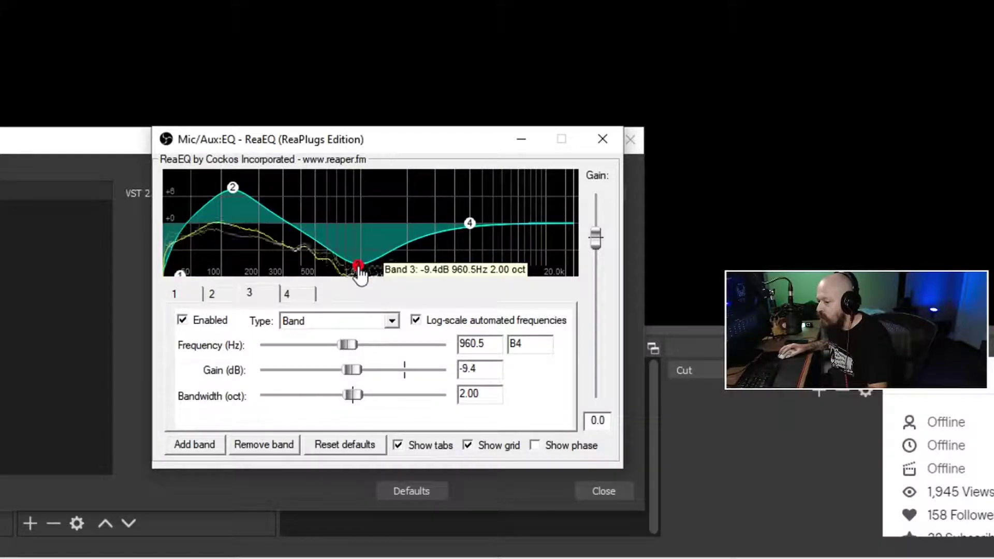
Step: Raise the high shelf 8.6 dB near 10.7 kHz and settle band 3's cut at 1395.3 Hz, -10.2 dB
click(469, 225)
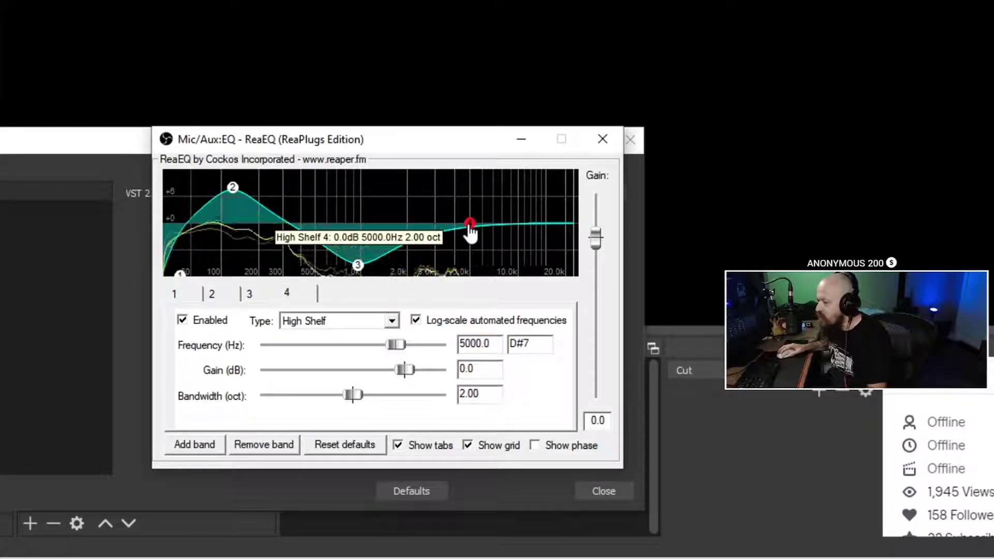
drag(470, 229, 523, 192)
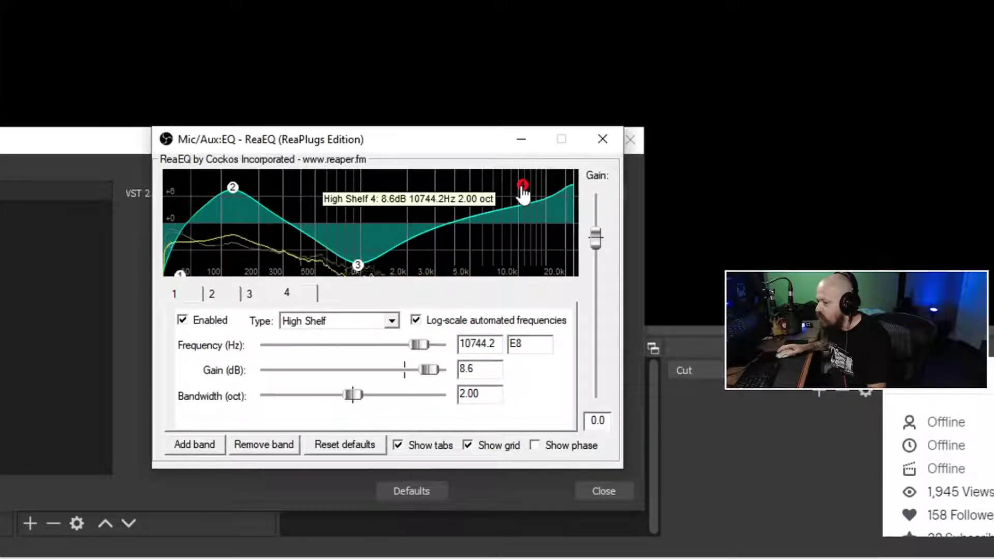
drag(358, 267, 407, 261)
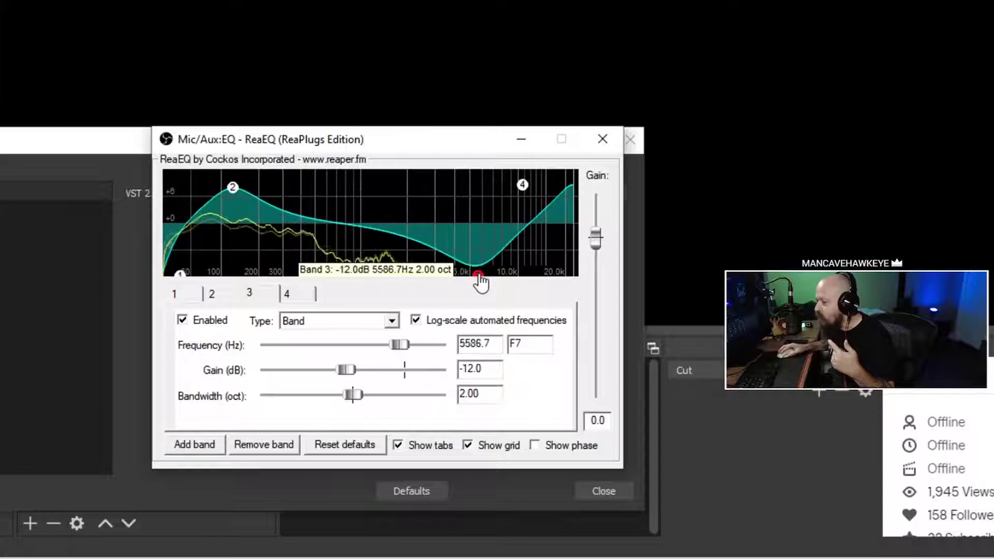
drag(479, 281, 388, 273)
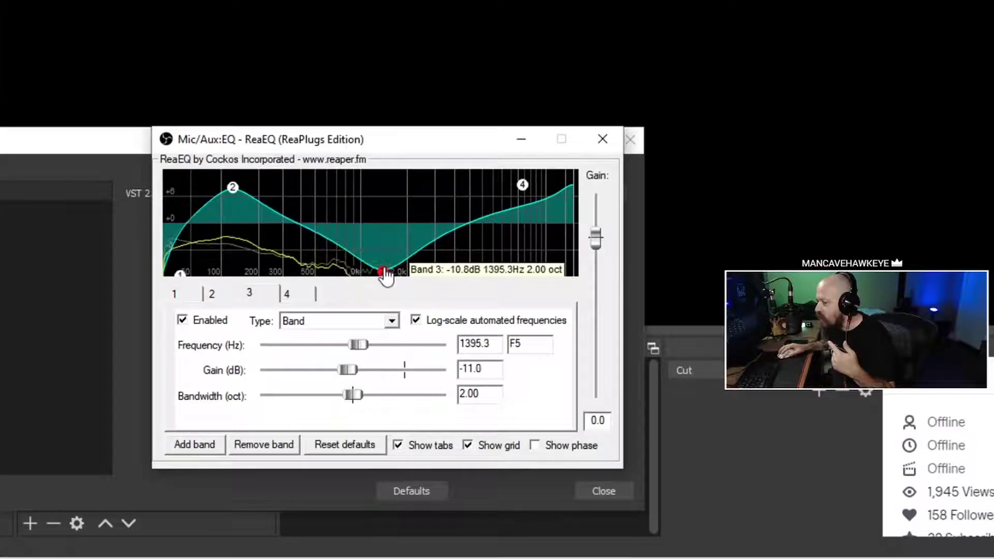
drag(386, 276, 385, 274)
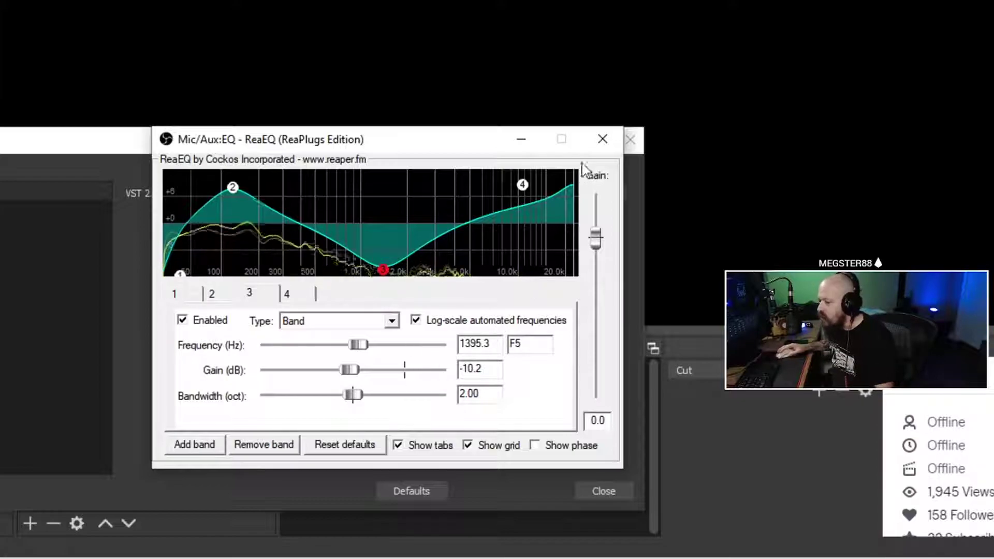
click(601, 138)
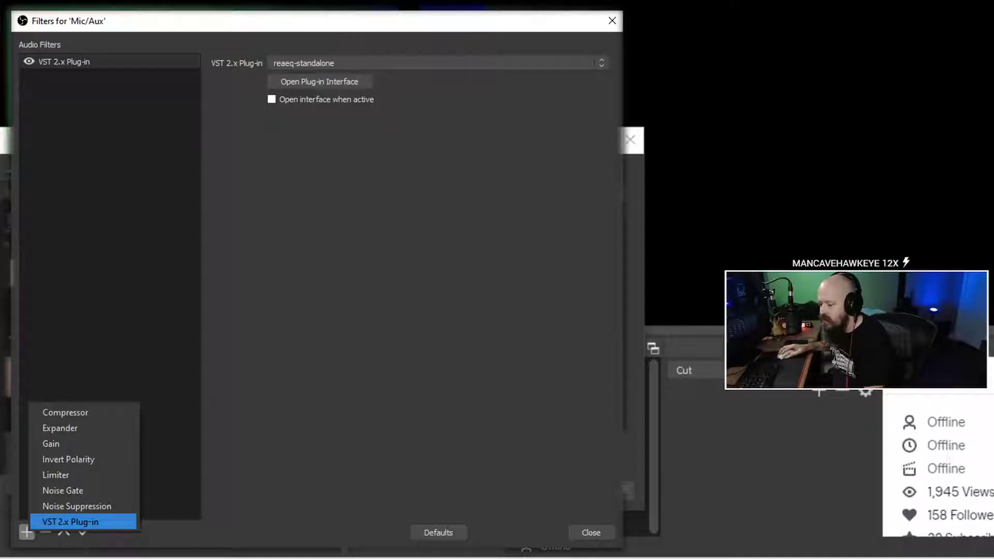
Step: Add a VST 2.x Plug-in filter named Compressor to Mic/Aux and select it
key(Return)
text(Compressor)
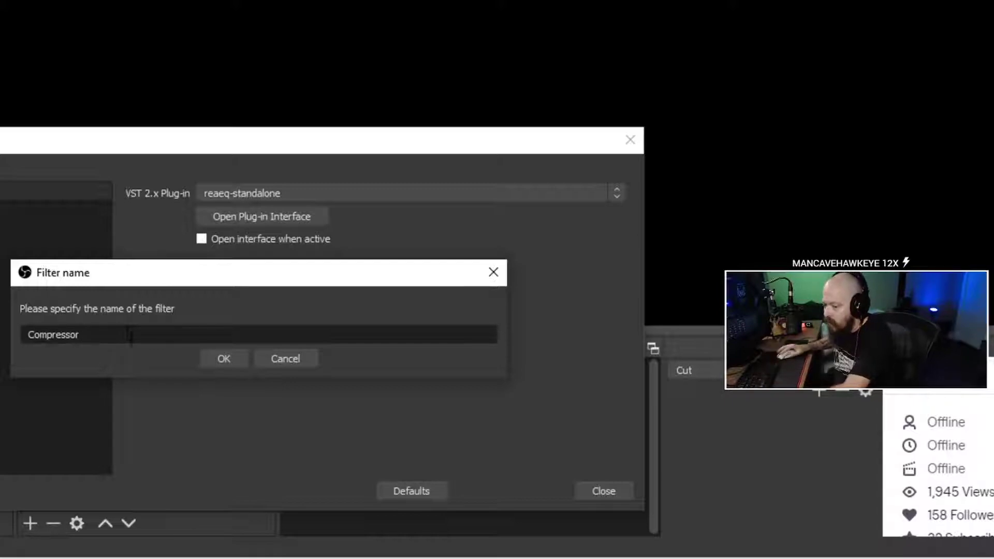
click(216, 359)
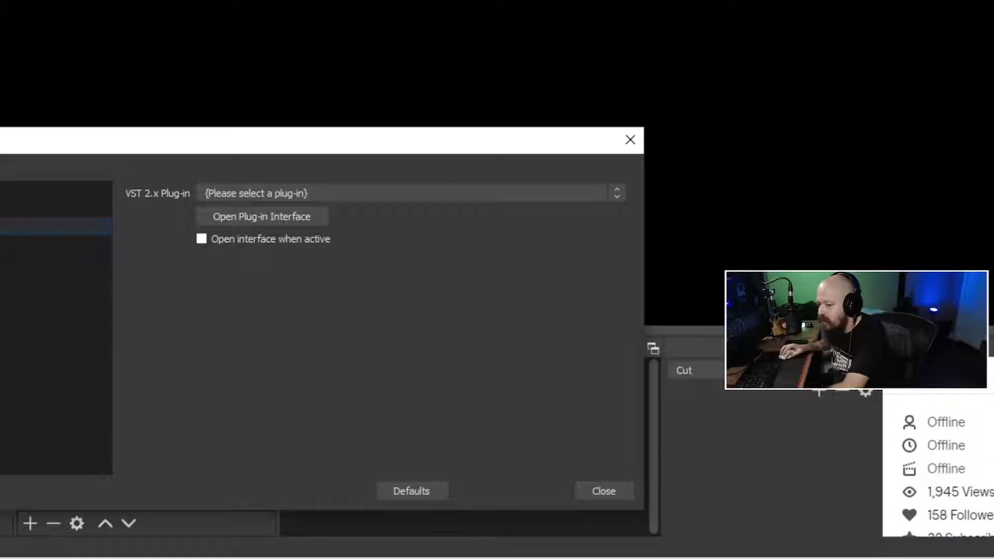
click(56, 208)
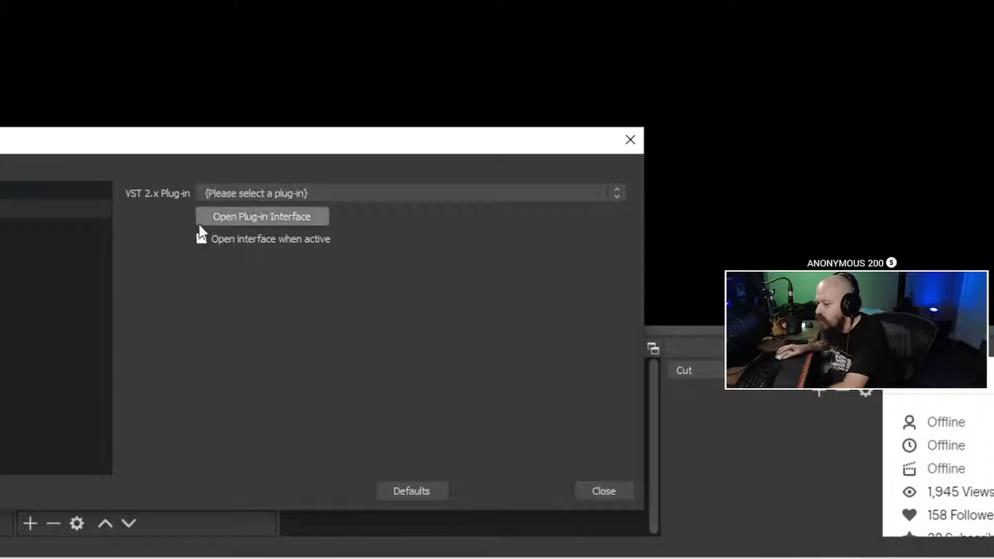
click(284, 195)
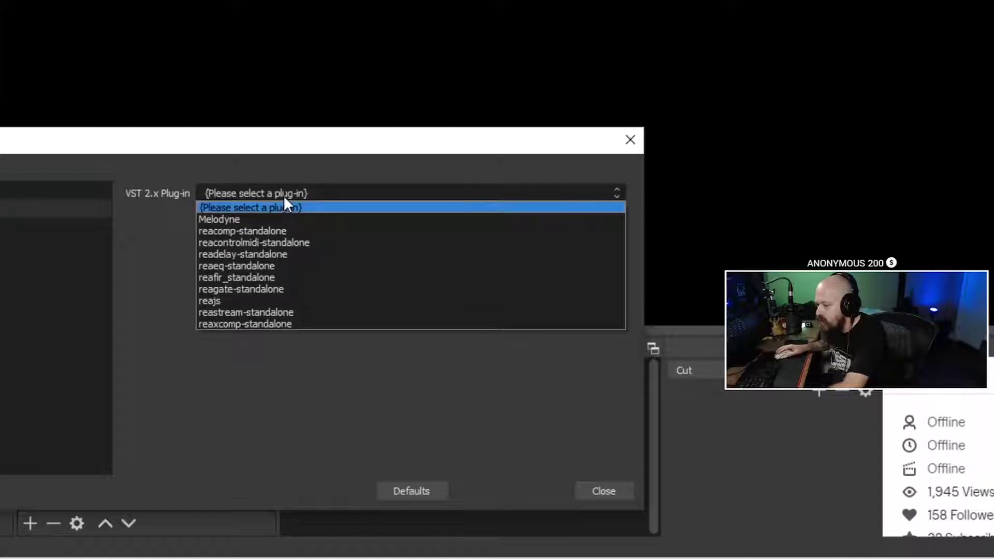
Step: Load reacomp-standalone into the Compressor filter and bring the ReaComp window into view
click(274, 229)
click(240, 218)
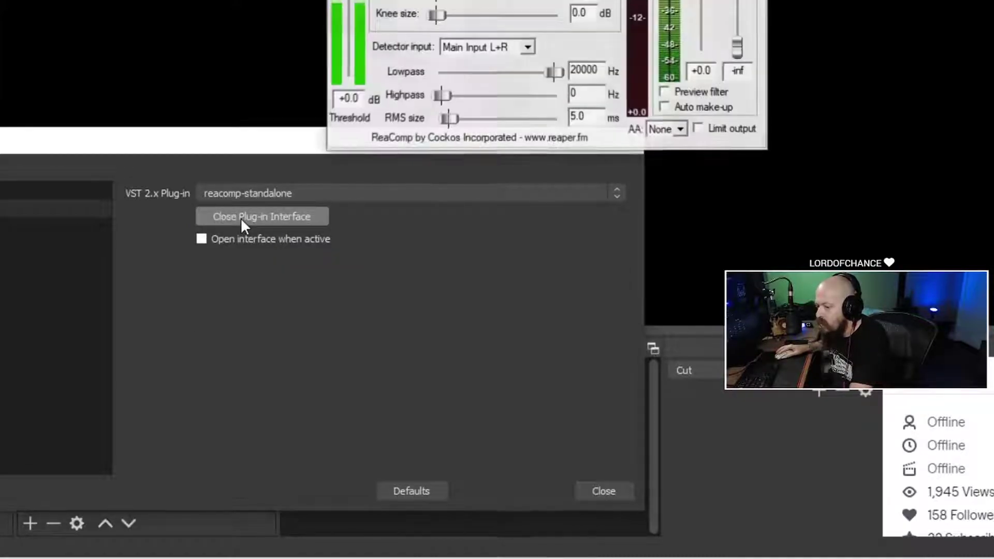
drag(571, 0, 341, 185)
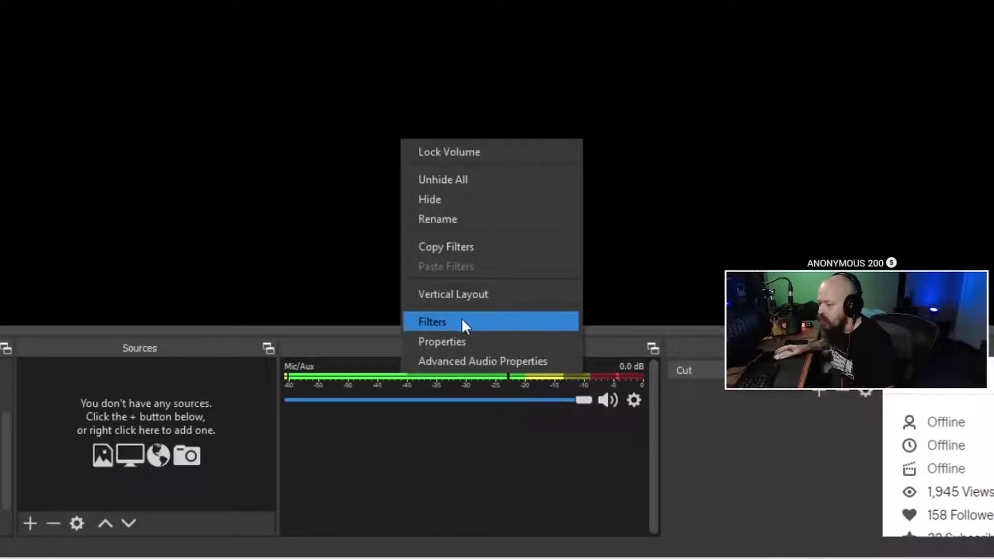
Step: Reopen the Mic/Aux filters, select EQ, and bring its ReaEQ window fully into view
click(461, 321)
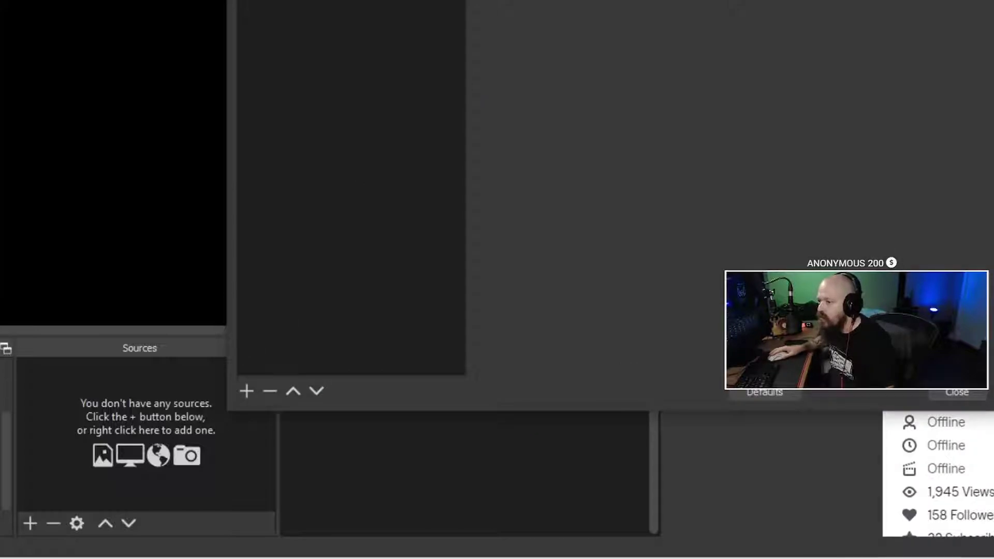
drag(484, 1, 484, 133)
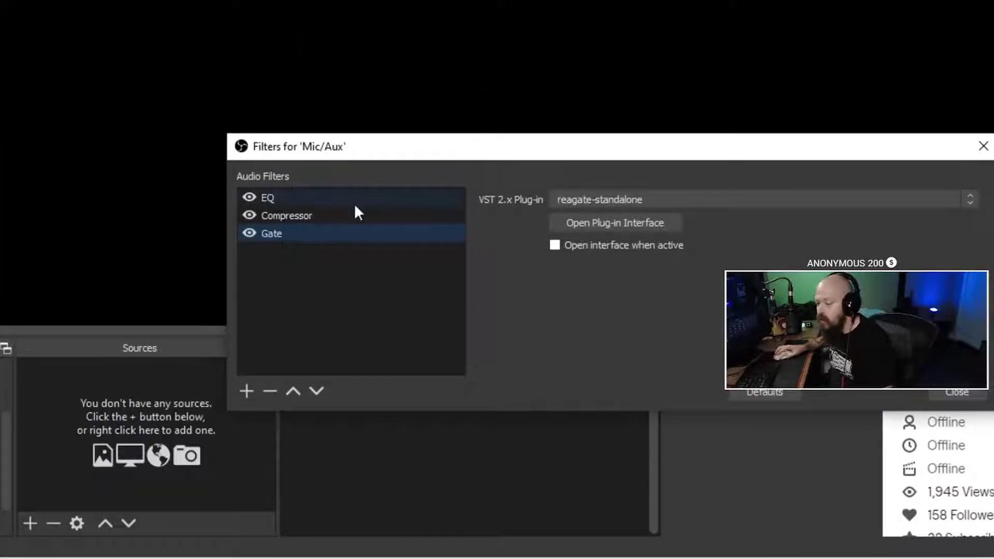
click(316, 201)
click(585, 222)
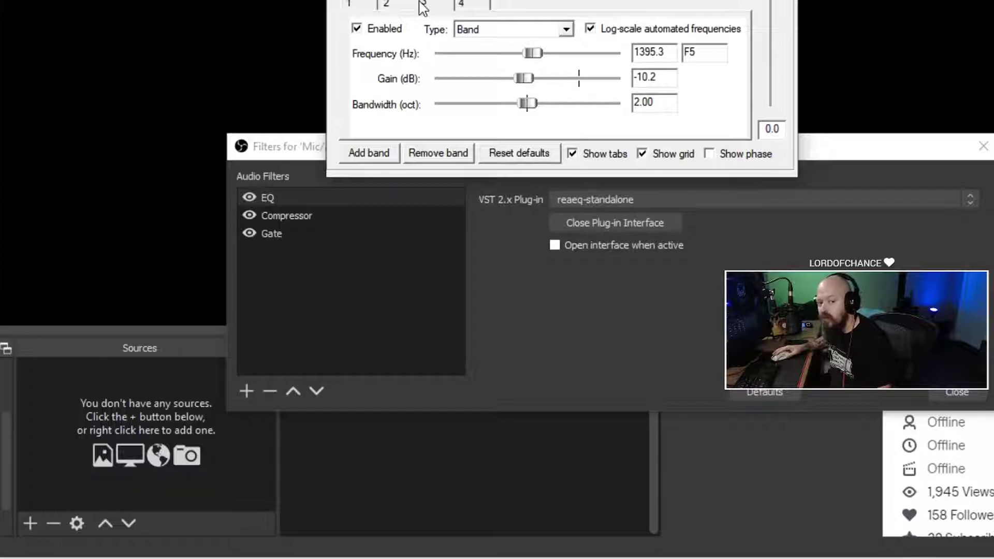
drag(423, 0, 356, 44)
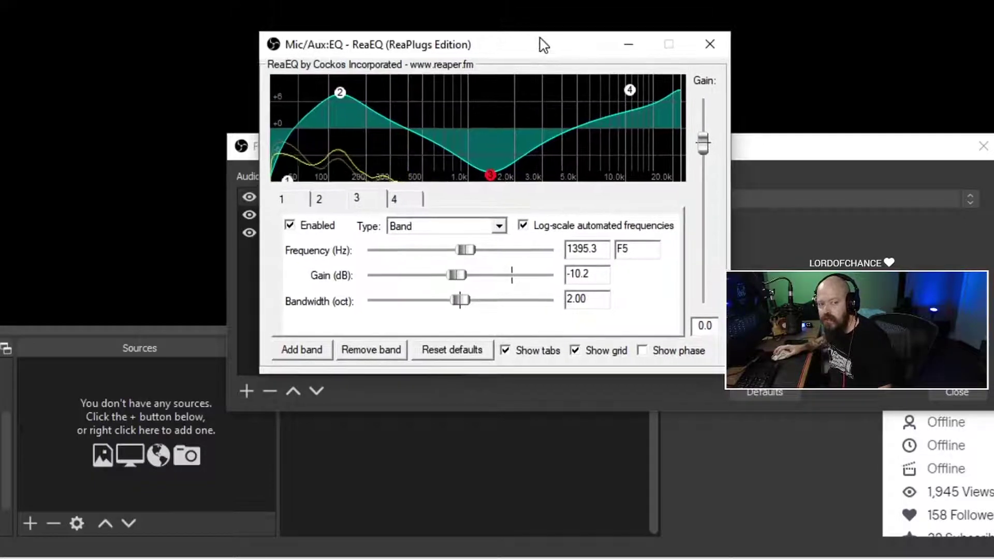
Step: Add ReaEQ band 5 cutting near 300 Hz, move band 2 to 83.6 Hz, high shelf +5.2 dB at 17558.9 Hz
click(300, 357)
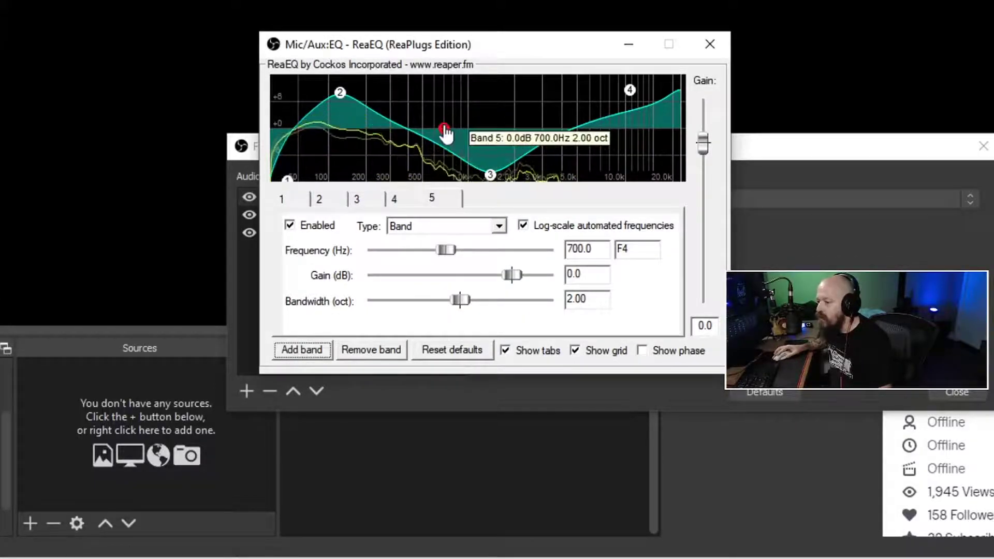
mouse_move(446, 129)
mouse_down()
mouse_move(392, 178)
mouse_move(389, 156)
mouse_up()
drag(348, 100, 330, 98)
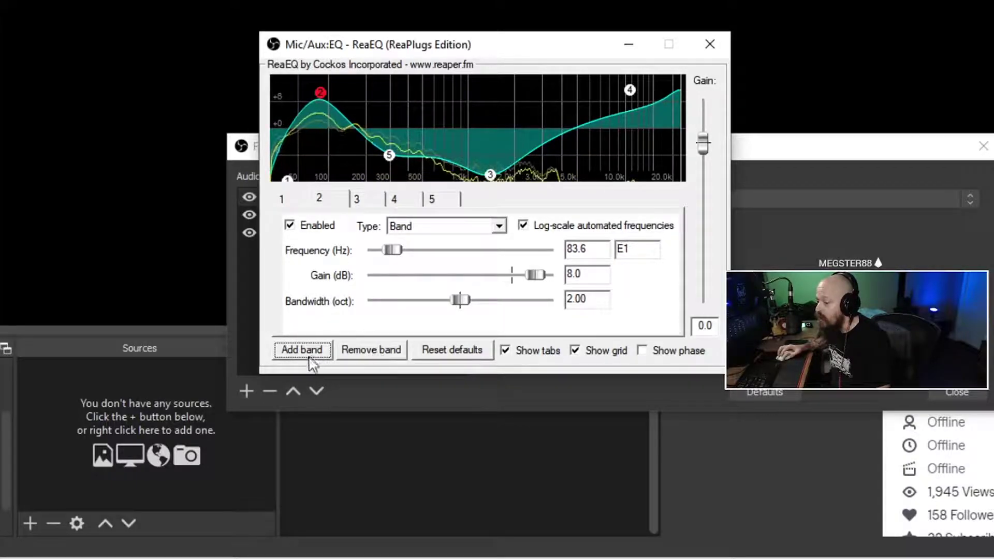
mouse_move(389, 155)
mouse_down()
mouse_move(424, 155)
mouse_move(442, 110)
mouse_move(504, 87)
mouse_move(420, 115)
mouse_move(376, 163)
mouse_up()
drag(629, 89, 681, 179)
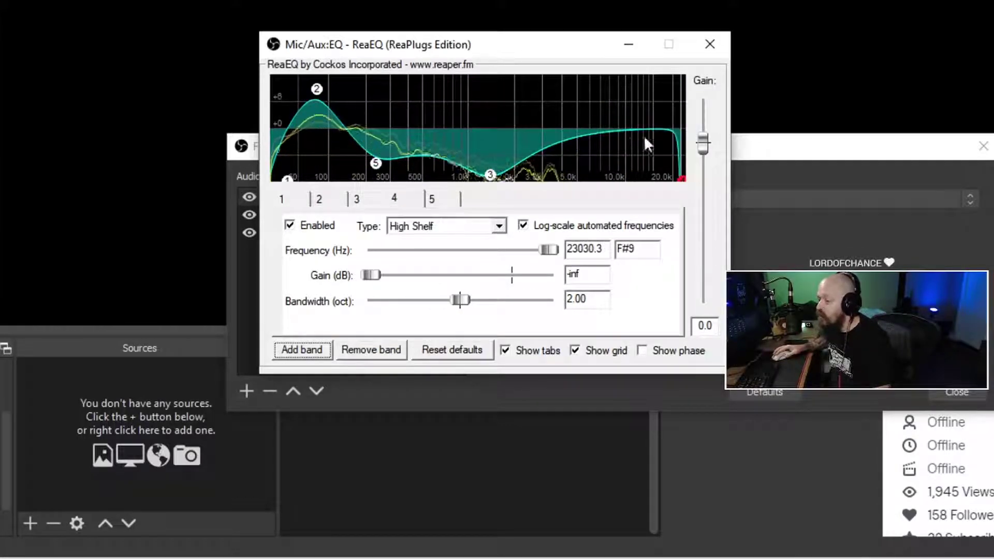
mouse_move(681, 179)
mouse_down()
mouse_move(684, 154)
mouse_move(663, 160)
mouse_move(668, 182)
mouse_move(664, 89)
mouse_move(668, 155)
mouse_move(663, 106)
mouse_up()
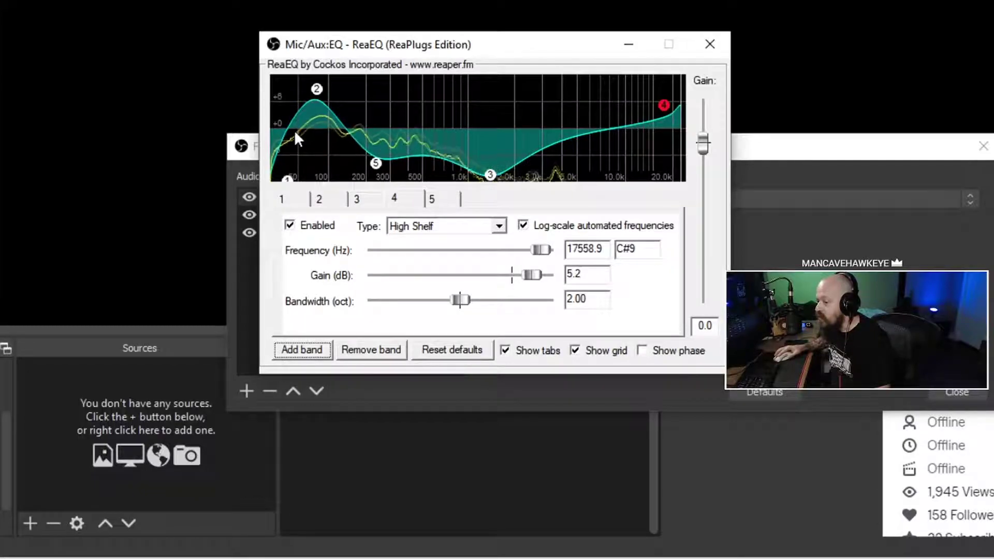